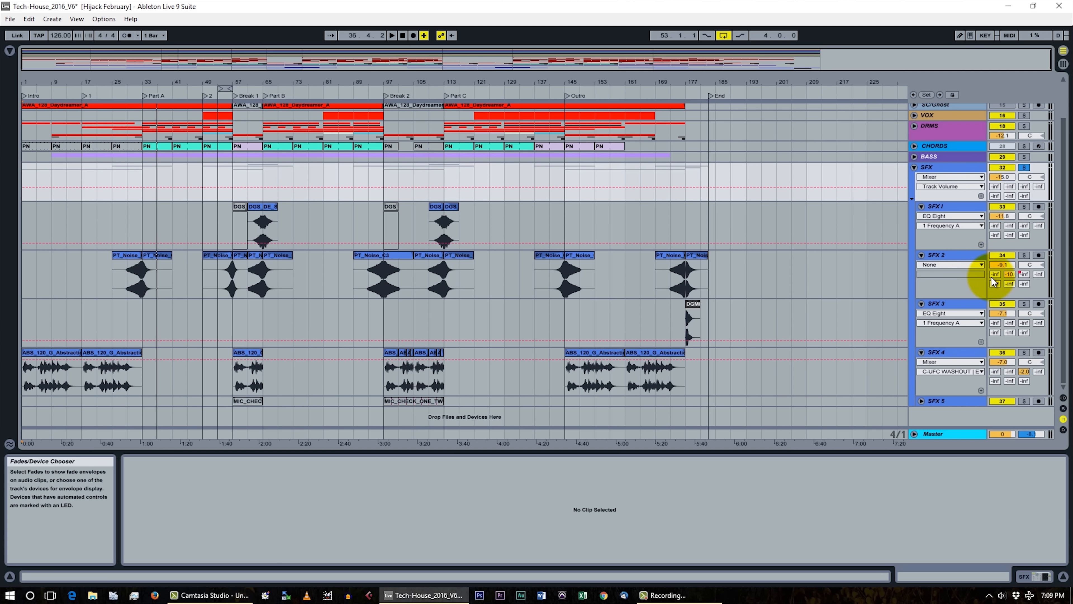
Step: Display the clip fades on the SFX 2 track and examine the noise clips' fade curves around Break 2 and Part C
click(982, 264)
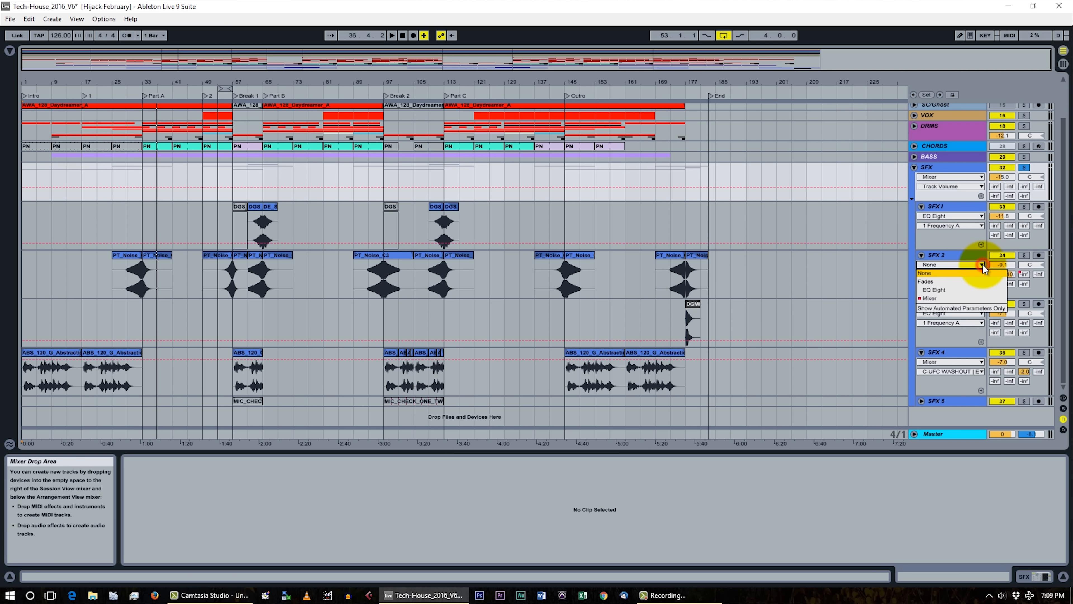
click(922, 280)
drag(456, 57, 431, 54)
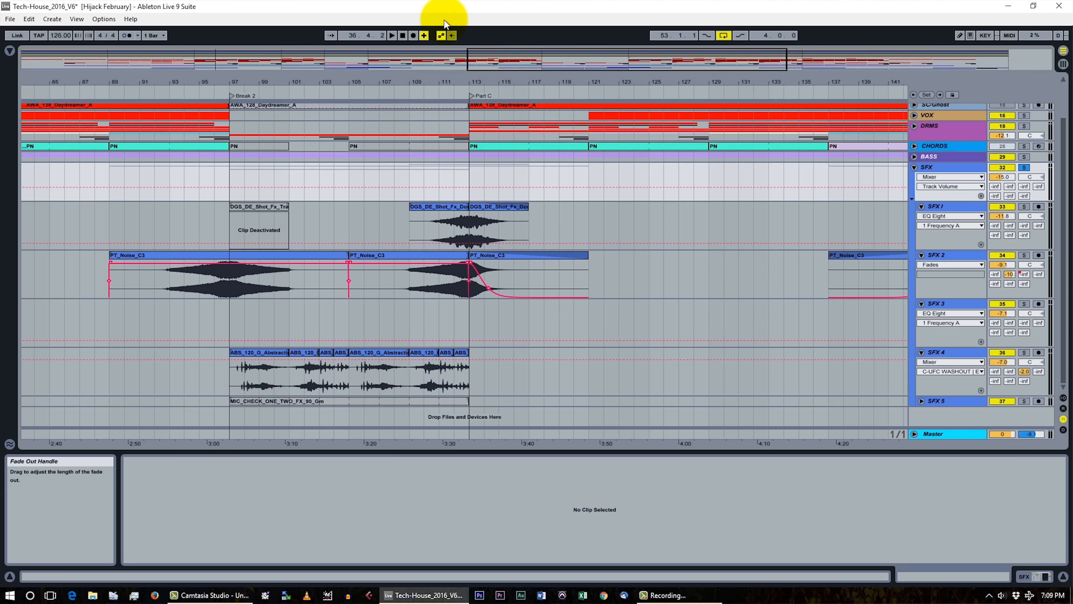
drag(498, 54, 520, 59)
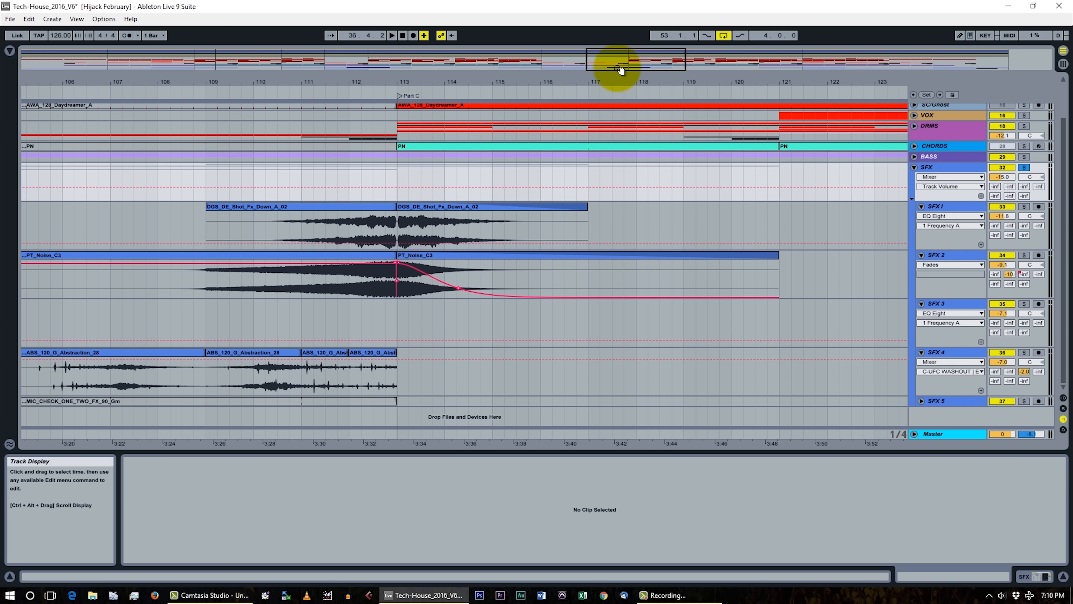
drag(636, 63, 636, 59)
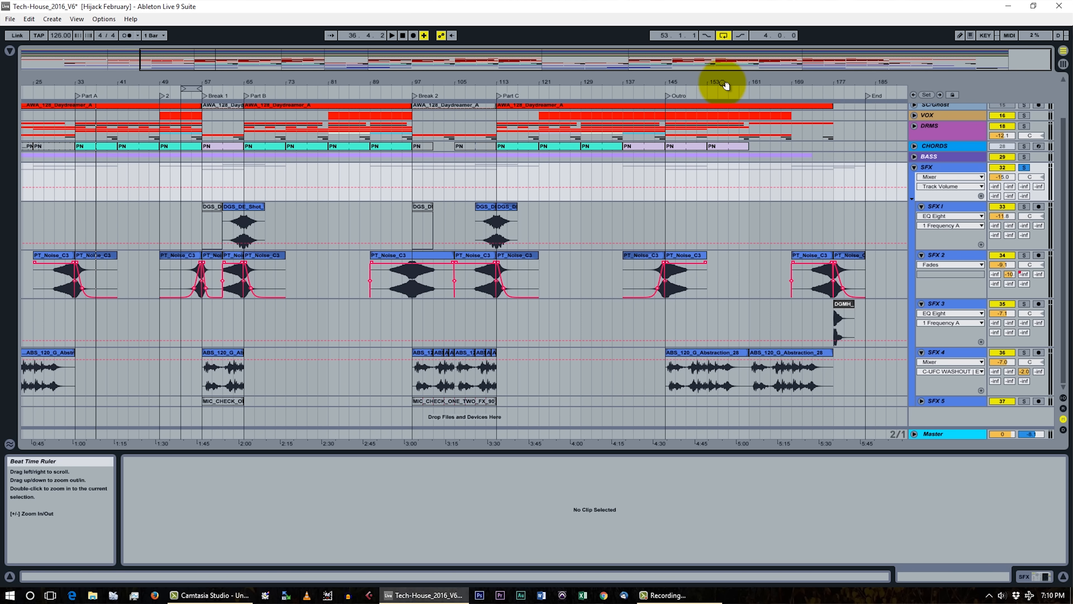
double_click(573, 63)
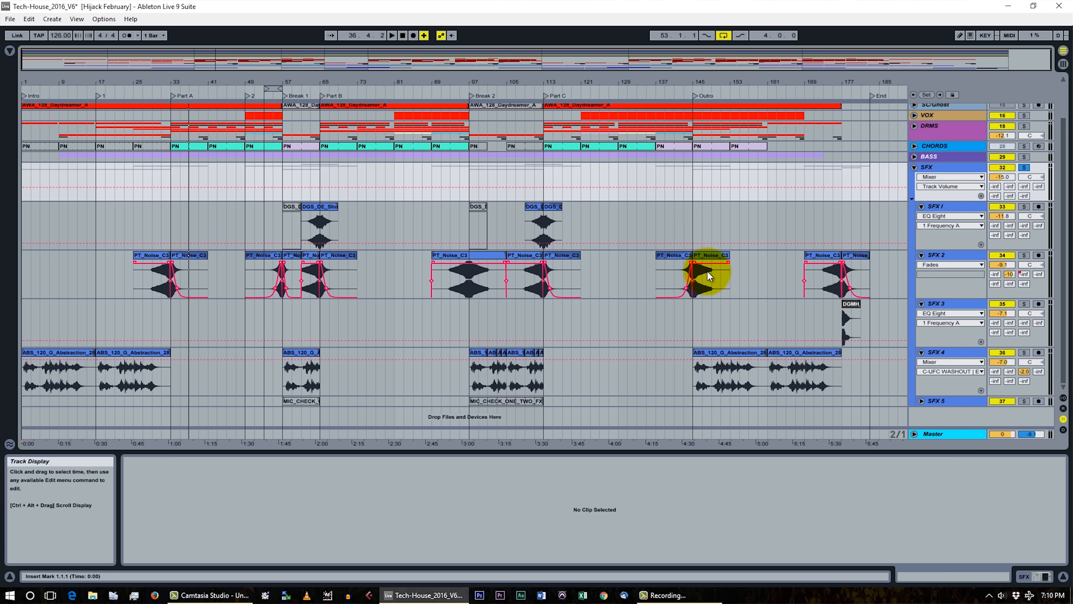
Step: Switch to Session View and look through the clips on the tracks SFX 1 to SFX 5
key(Tab)
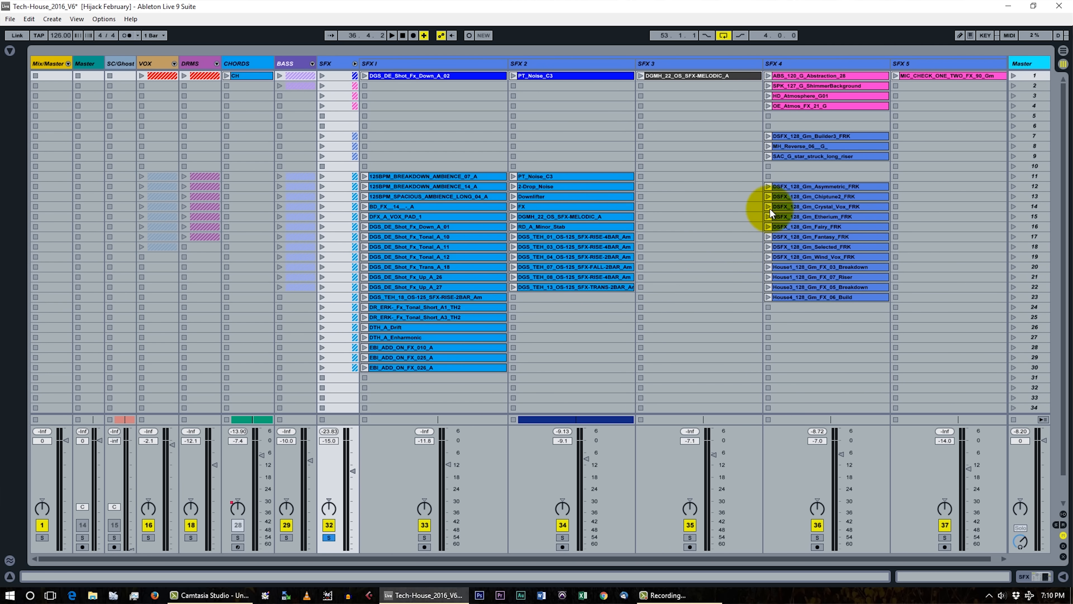
click(482, 74)
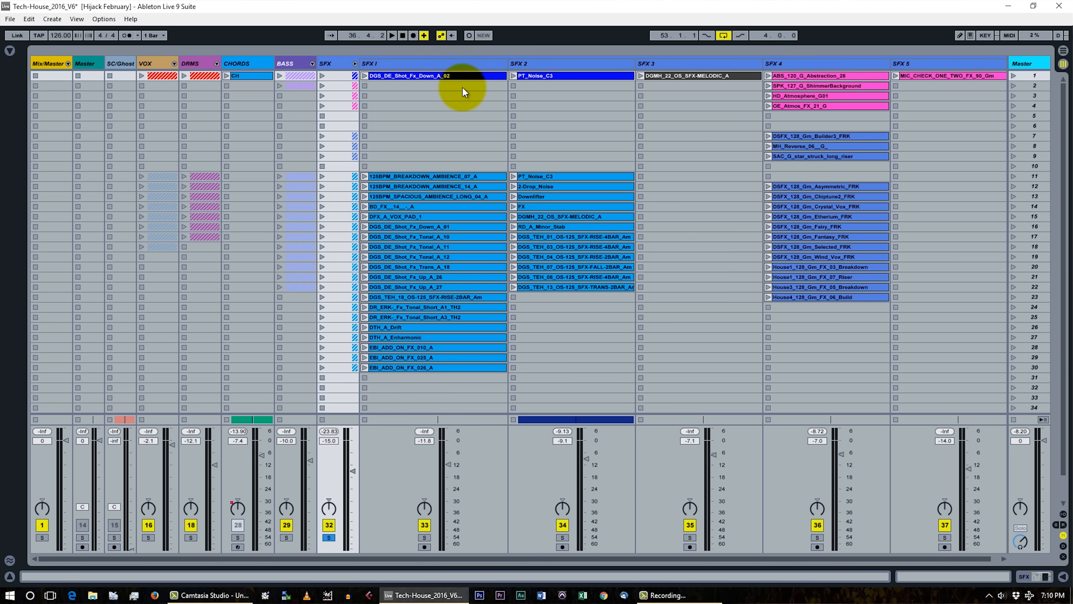
click(398, 64)
click(553, 61)
click(674, 62)
click(793, 62)
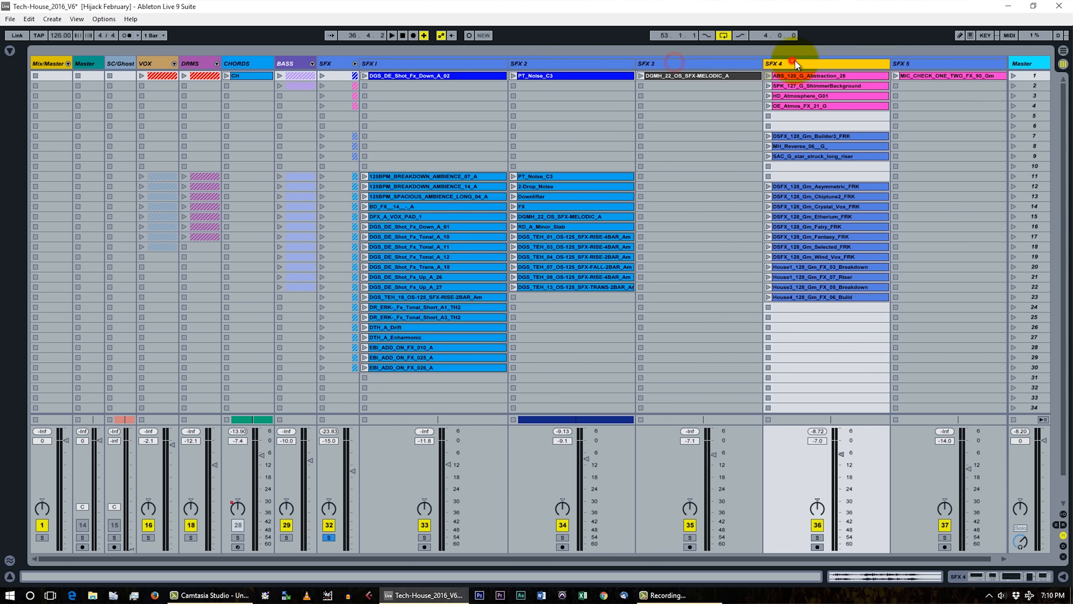
click(950, 63)
click(945, 61)
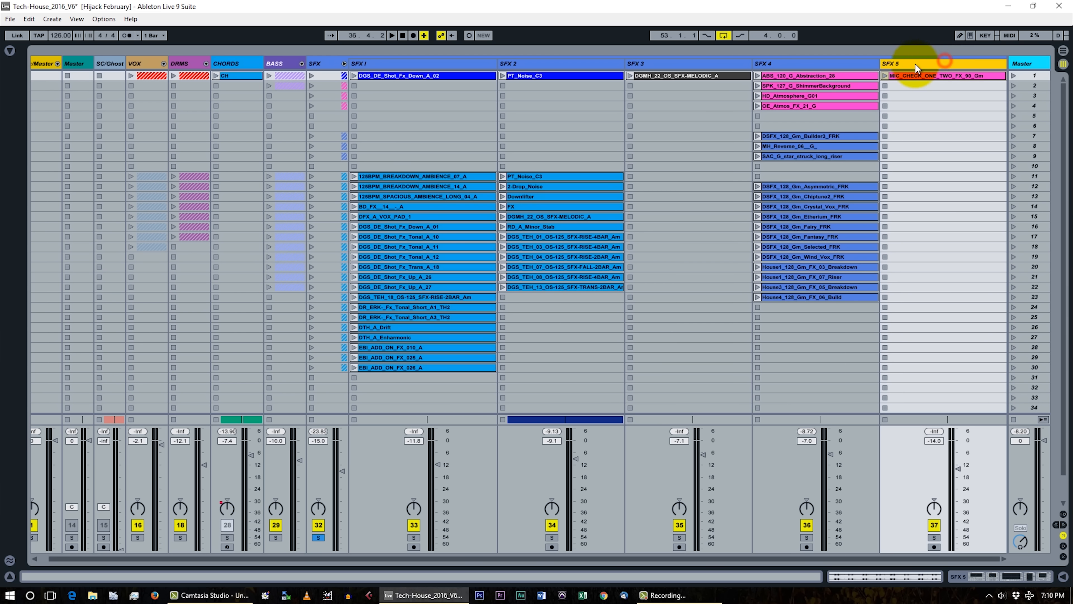
click(845, 64)
click(699, 62)
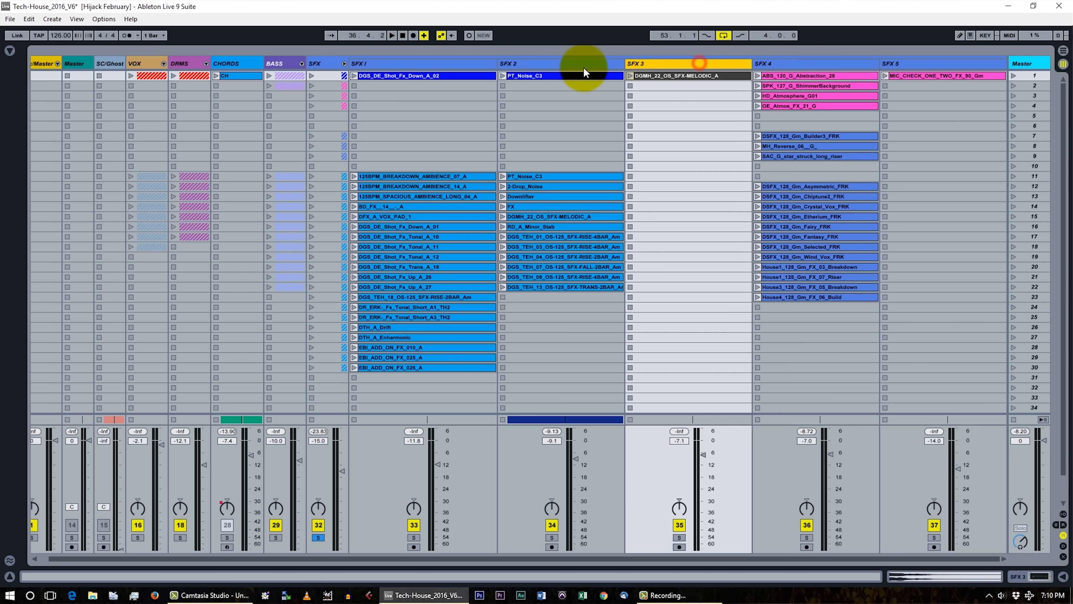
click(585, 67)
click(444, 68)
click(412, 71)
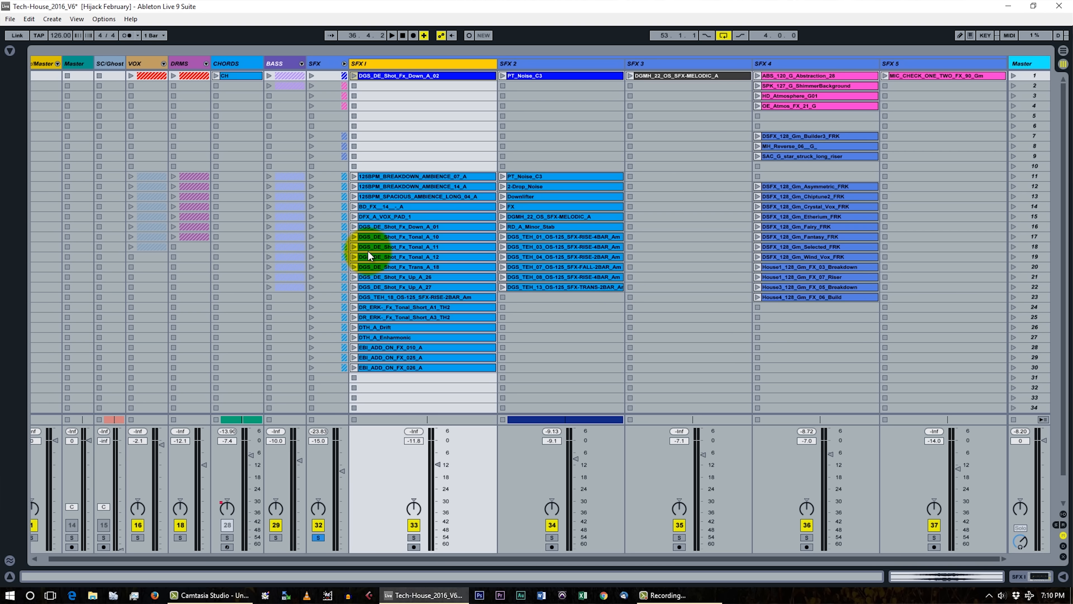
Step: Place the DGS_DE_Shot_Fx_Tonal_A_11 clip from Session View on the SFX 1 arrangement track at bar 33, the start of Part A
click(399, 247)
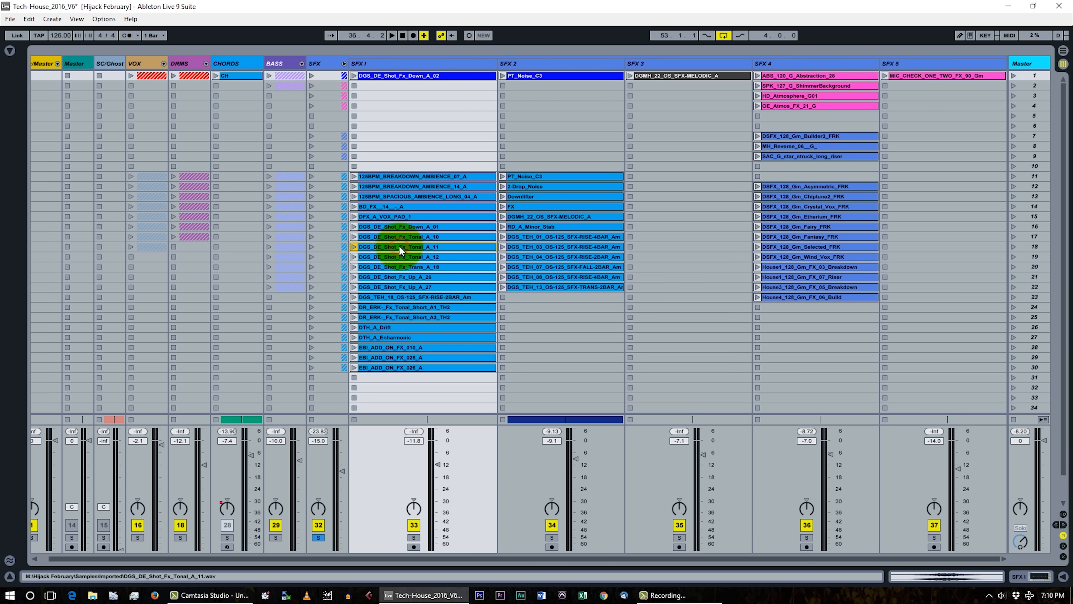
drag(400, 245, 399, 246)
key(Tab)
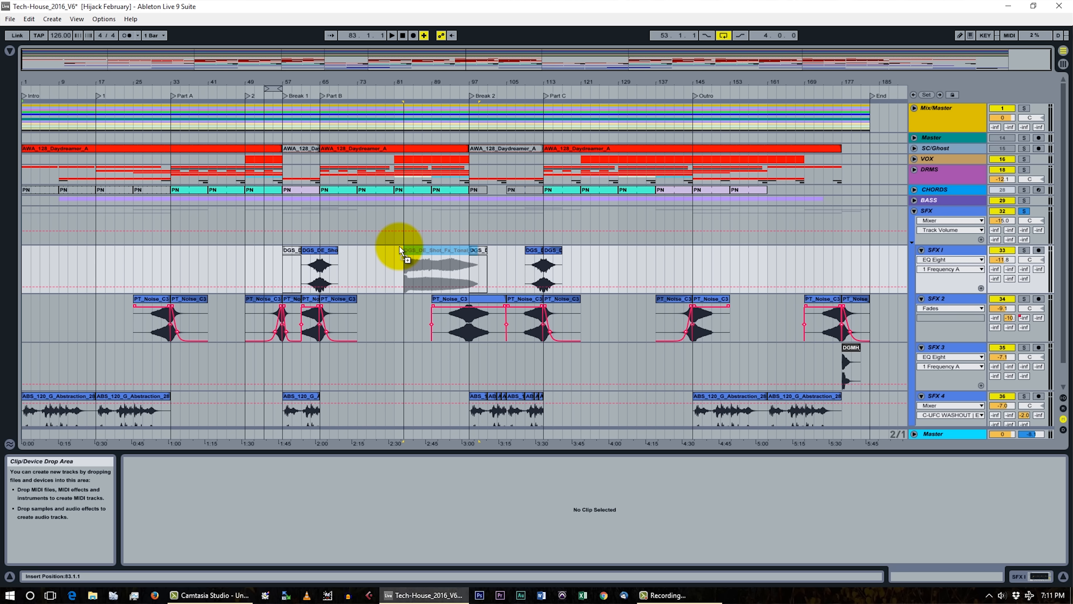
key(Tab)
drag(399, 245, 173, 252)
key(Tab)
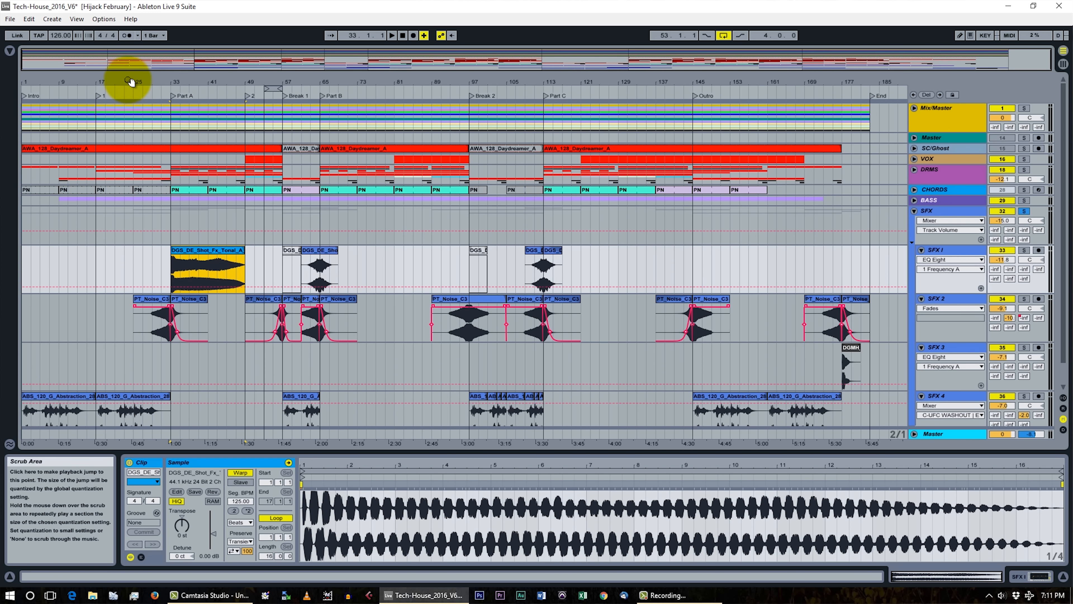
Step: Play the arrangement from before Part A to hear the placed tonal clip, and unsolo the SFX group
click(110, 92)
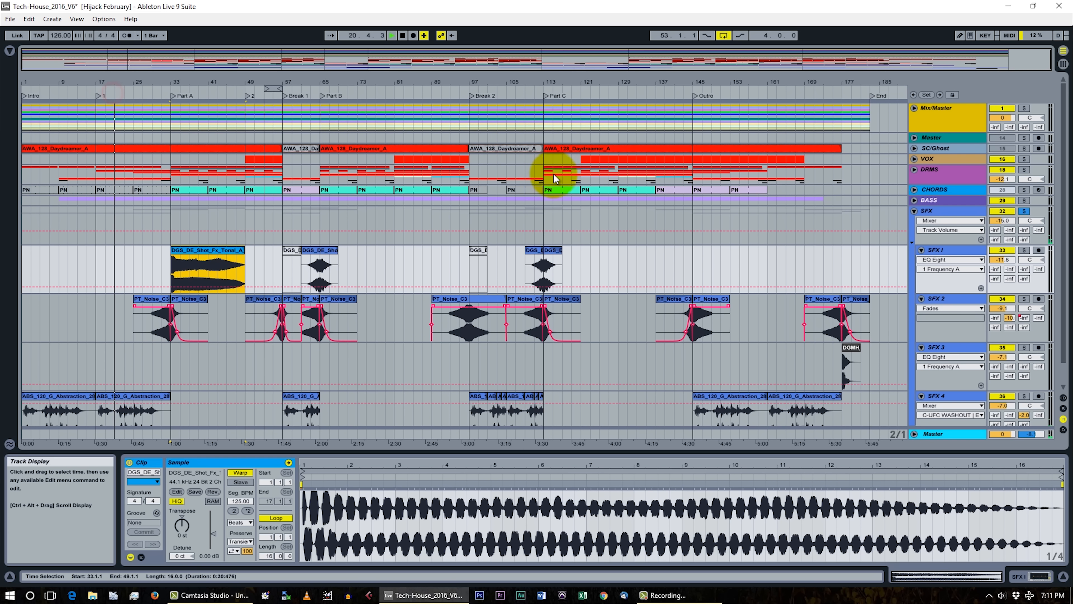
drag(426, 59, 449, 59)
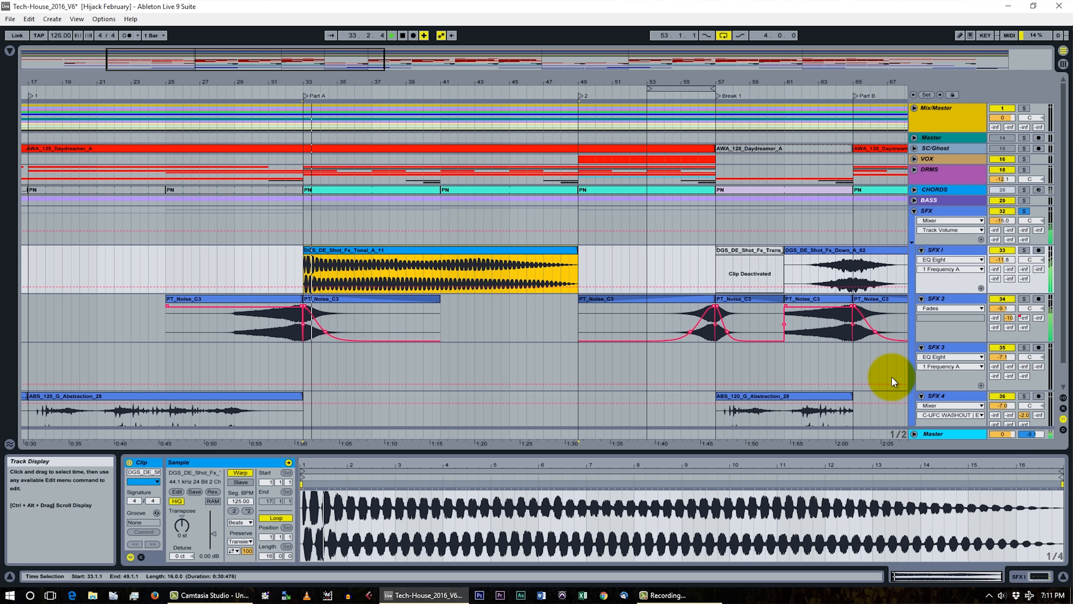
click(1024, 211)
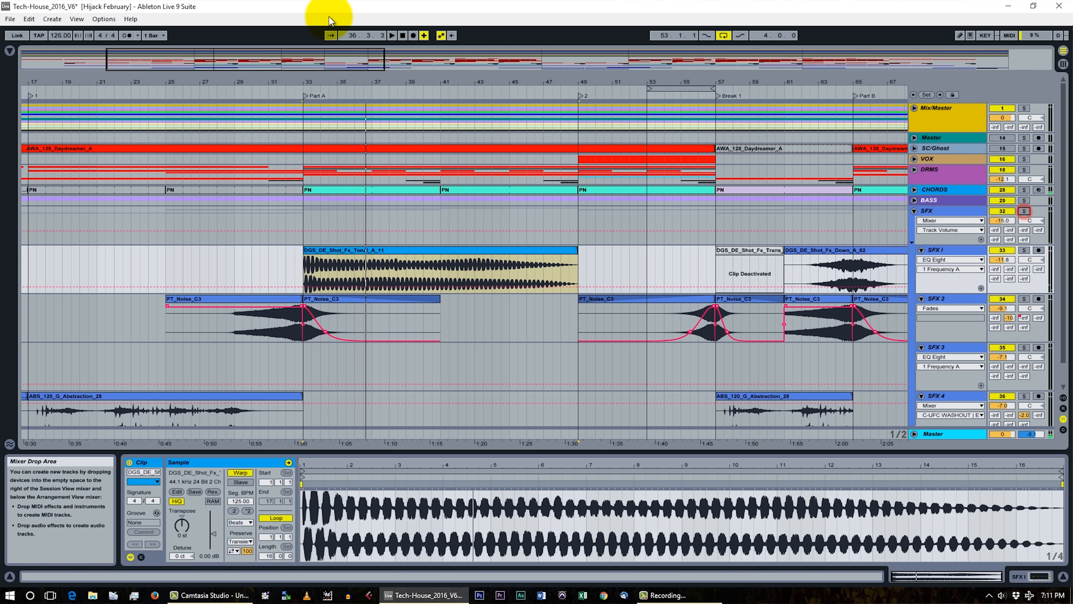
Step: Play the full mix from bar 29, raise the SFX 1 track volume to -2.6 dB, and stop playback
click(236, 90)
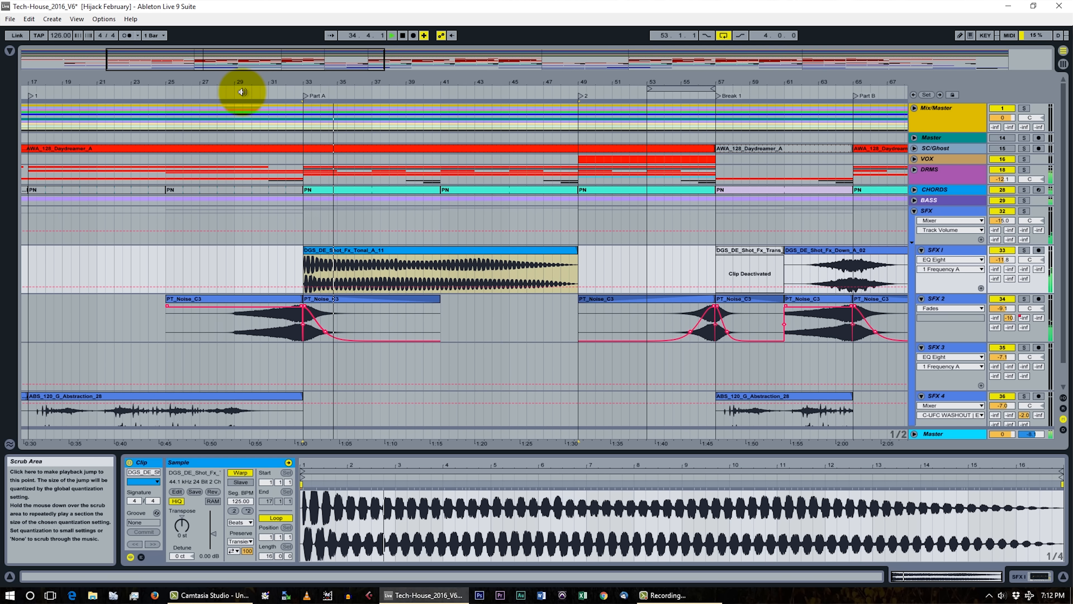
drag(1003, 261, 1004, 260)
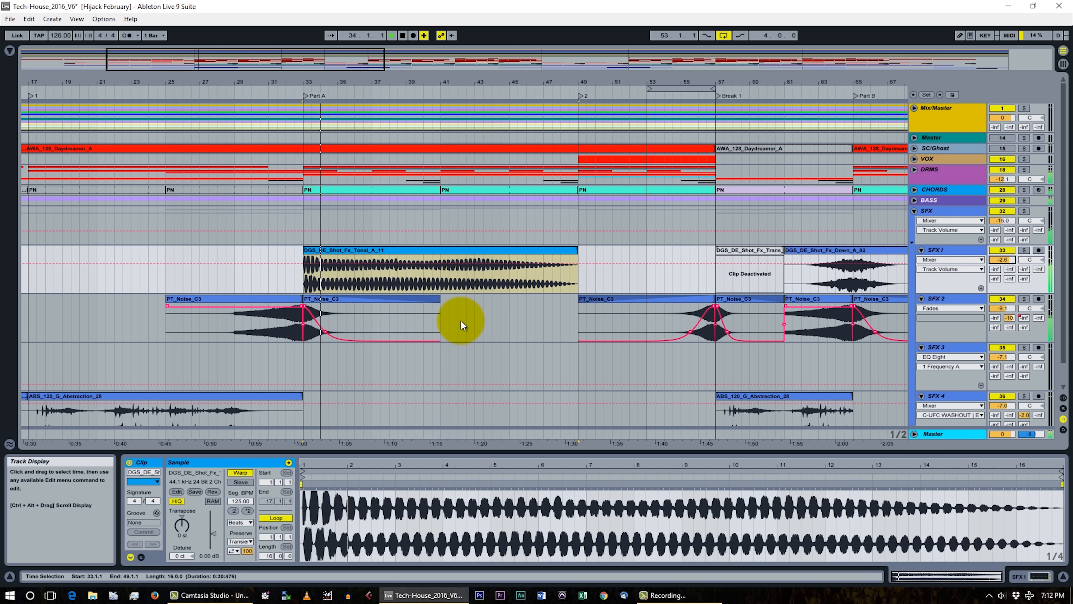
key(space)
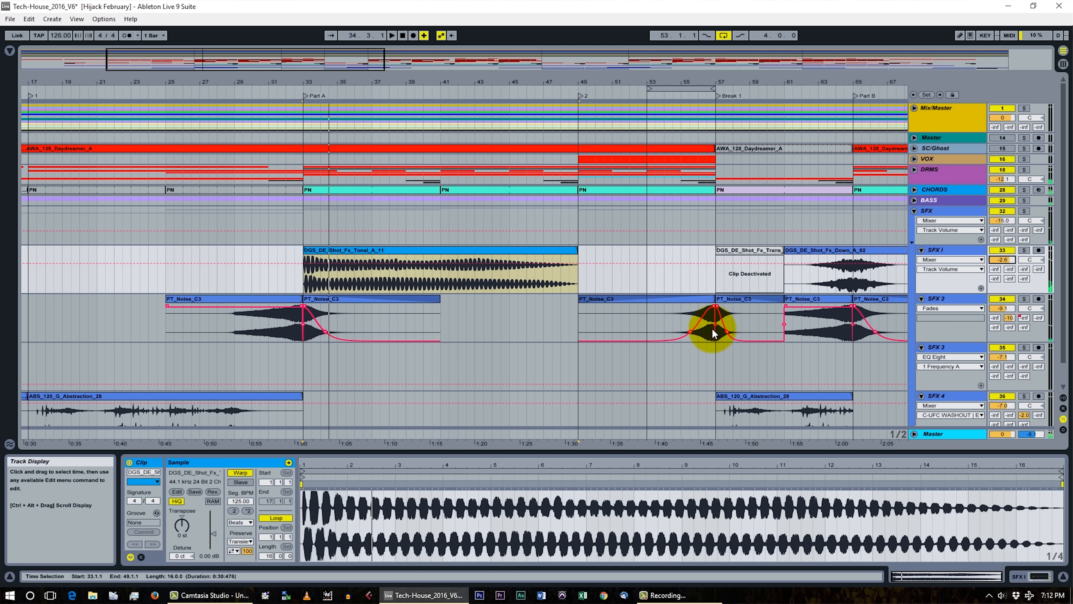
Step: Show the SFX group's device chain with its sidechained Compressor, and fold the group in the arrangement
key(Tab)
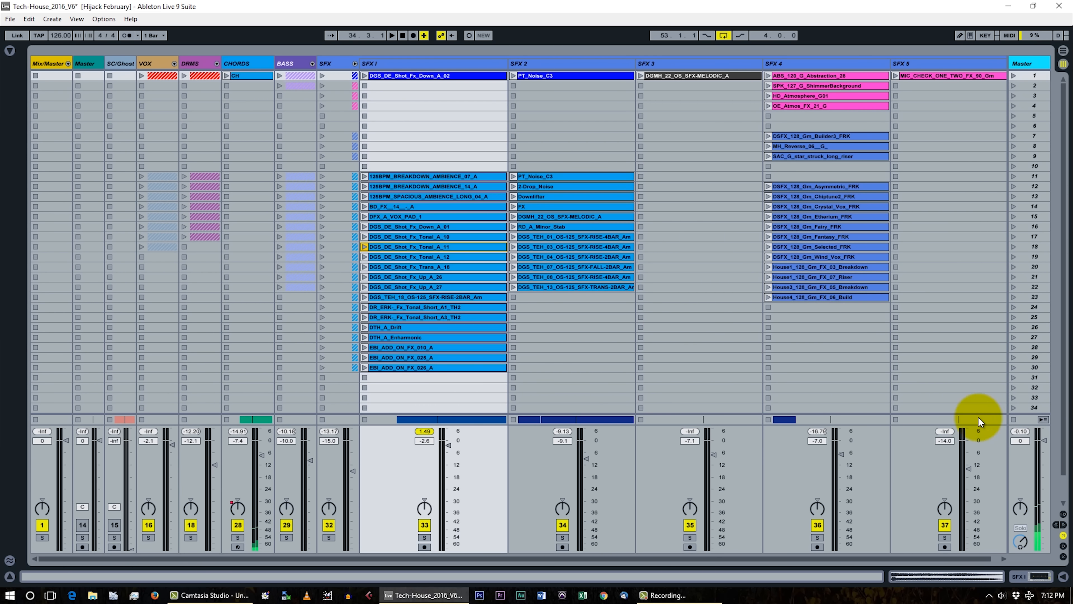
key(Tab)
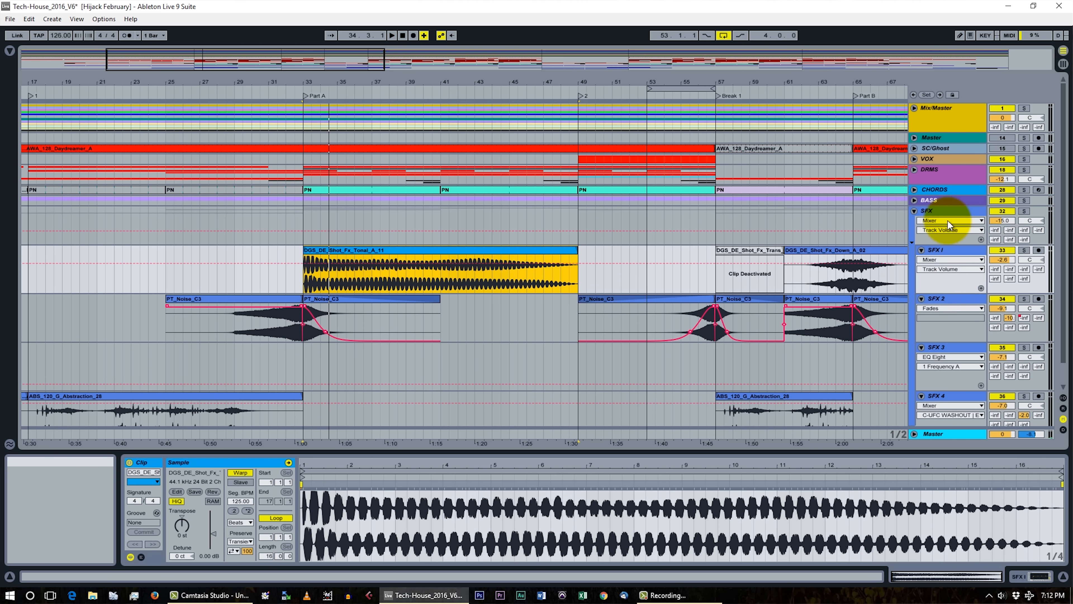
click(945, 210)
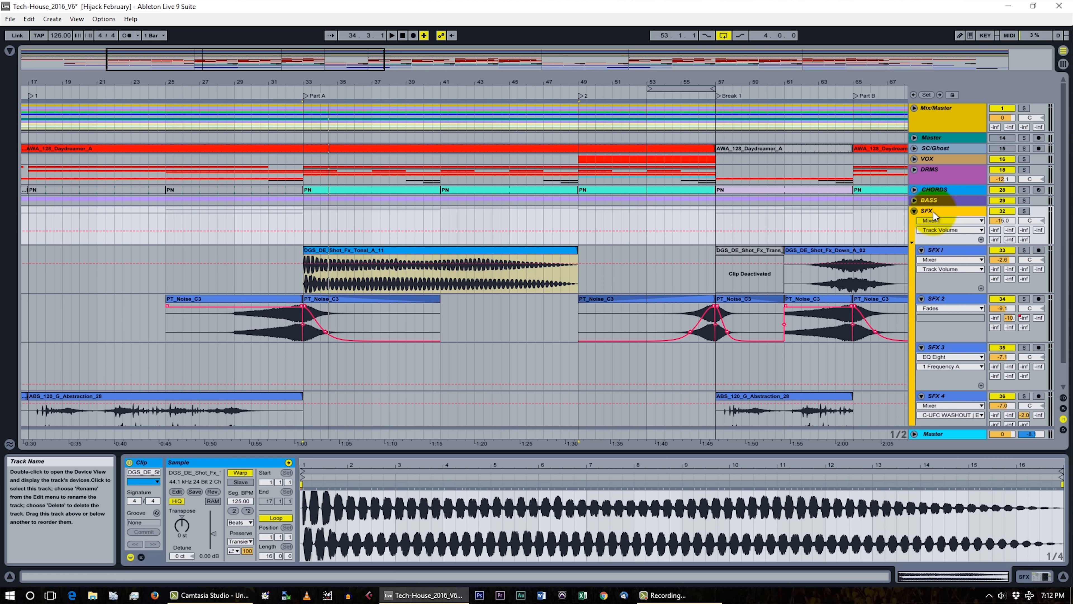
click(892, 252)
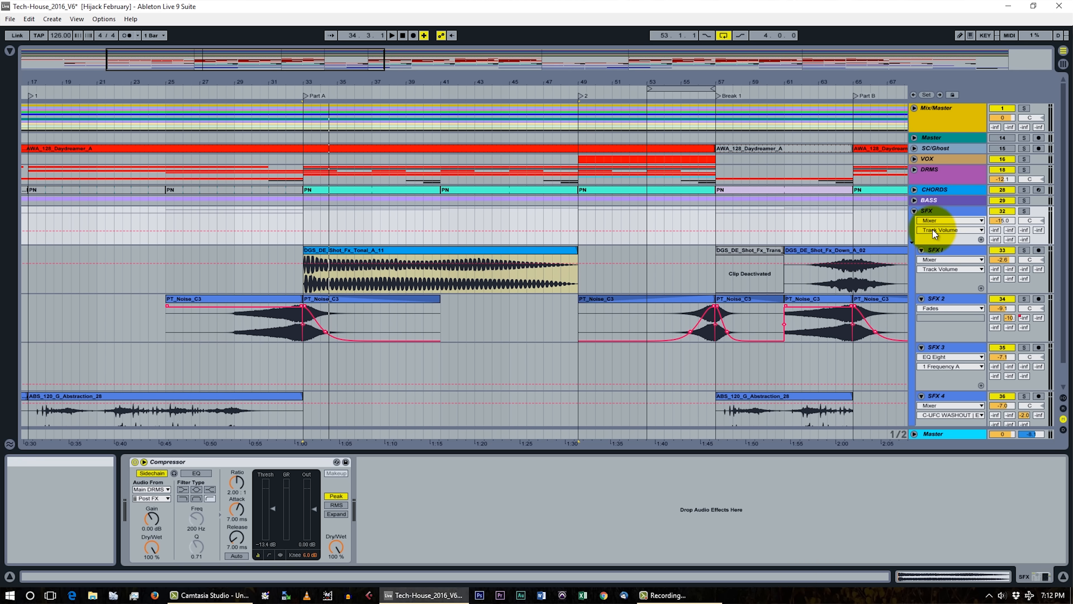
click(913, 211)
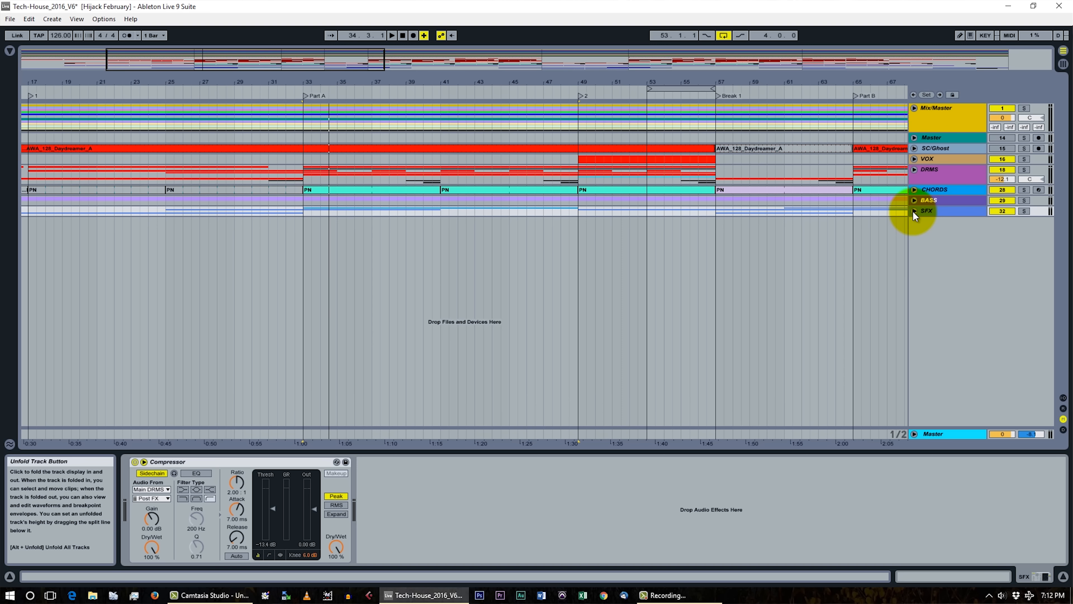